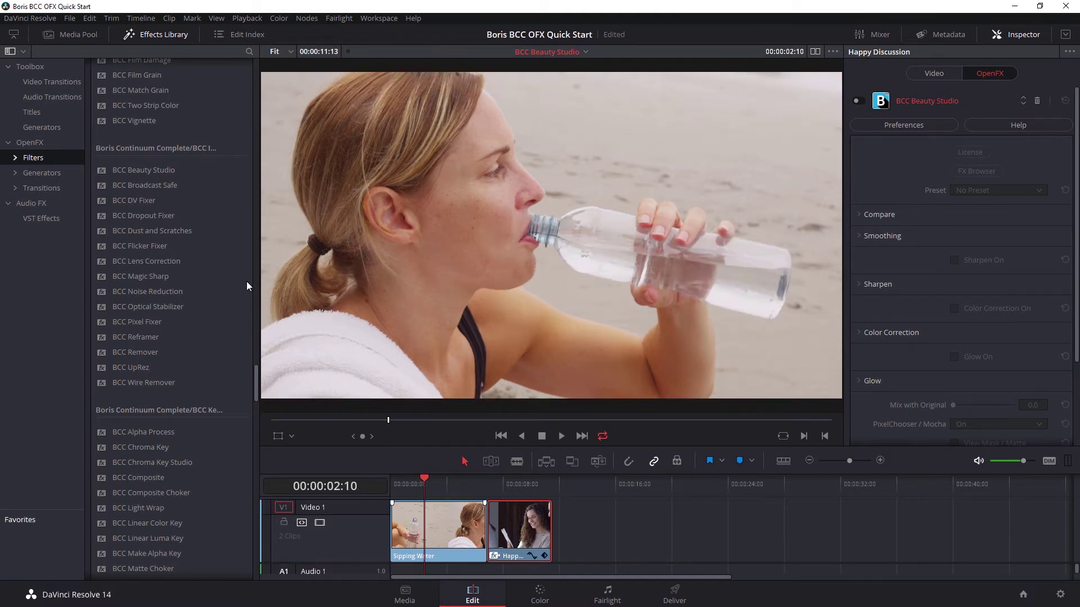
# Apply BCC Beauty Studio from OpenFX Filters to the Sipping Water clip and show its OpenFX settings.
pyautogui.moveTo(137, 169); pyautogui.dragTo(443, 532)
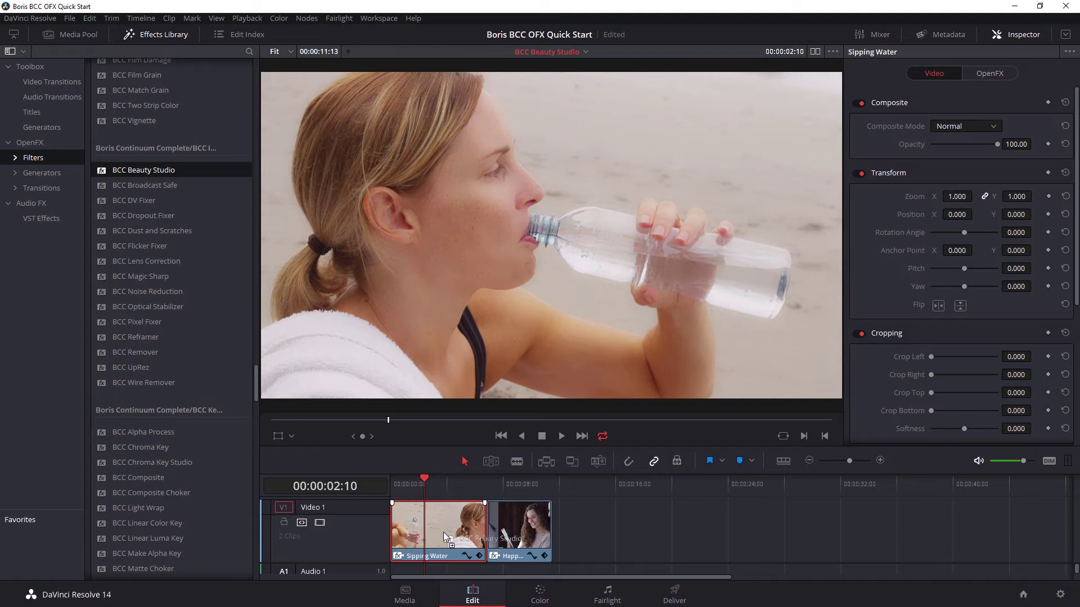
pyautogui.moveTo(443, 532); pyautogui.dragTo(443, 532)
pyautogui.click(993, 75)
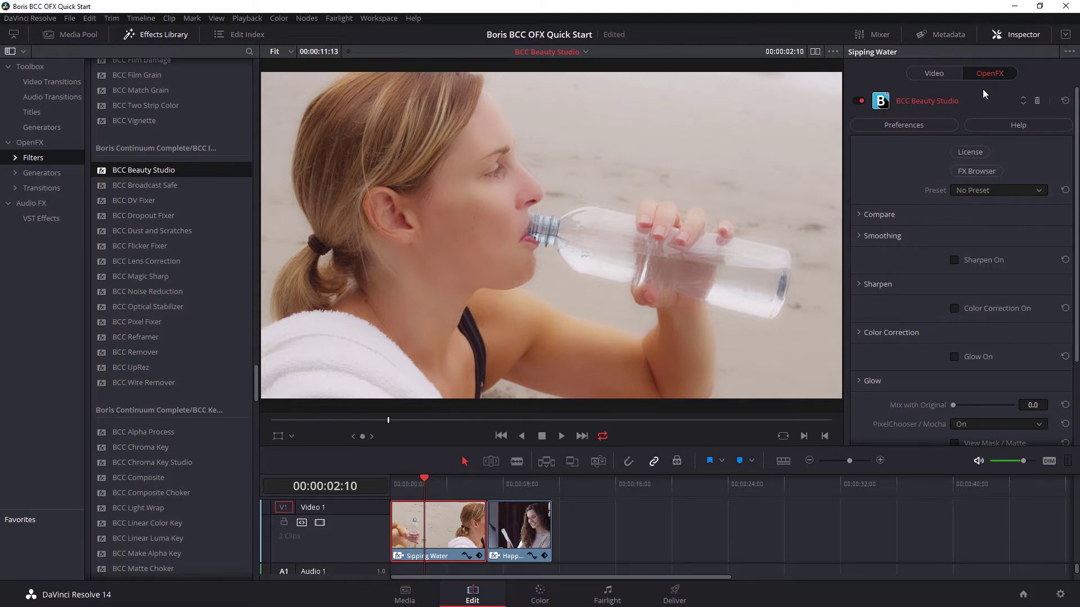
# Set Smoothing to Master Amount 75.5, Smooth Smallest Details 5.7 and Smooth Small Details 34.0.
pyautogui.click(860, 101)
pyautogui.click(858, 235)
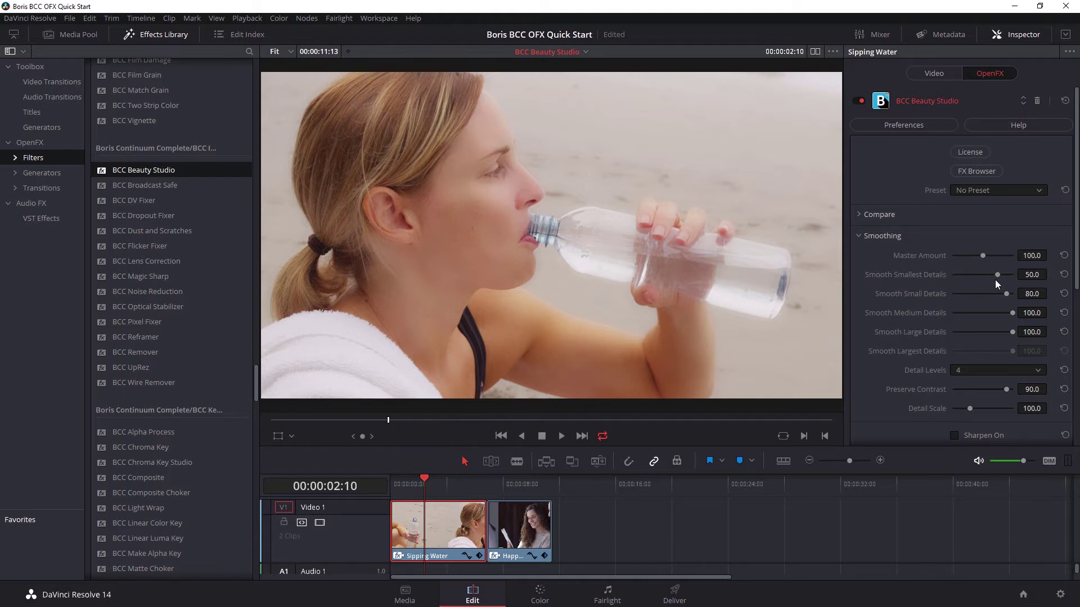
pyautogui.moveTo(997, 275); pyautogui.dragTo(946, 298)
pyautogui.moveTo(951, 294); pyautogui.dragTo(992, 293)
pyautogui.moveTo(983, 256); pyautogui.dragTo(968, 262)
# Expand PixelChooser Matte and enable View Mask / Matte to see the grayscale skin key.
pyautogui.scroll(-8, 1059, 315)
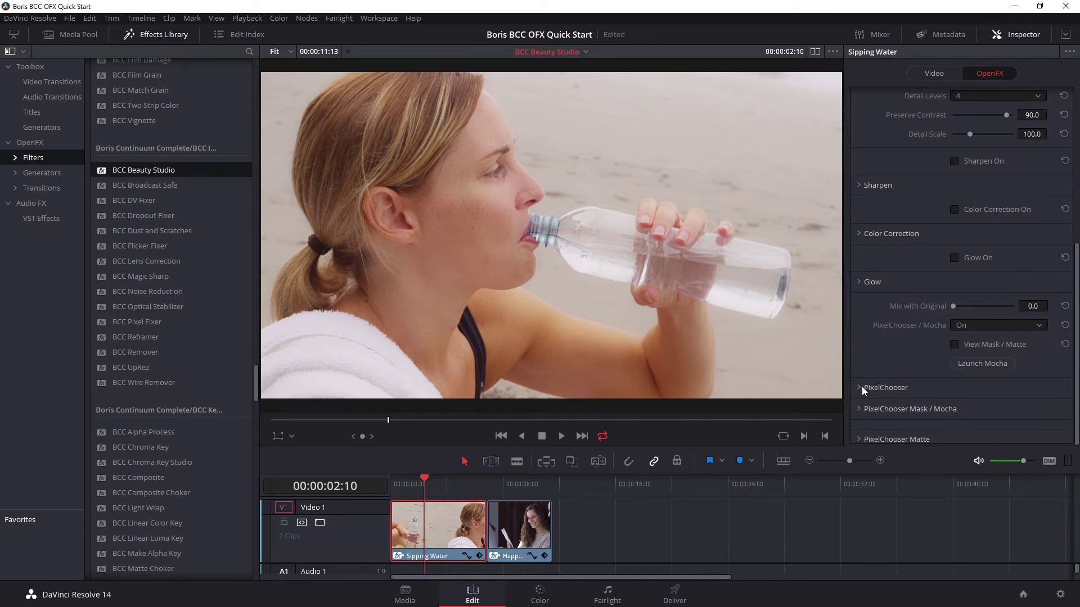
pyautogui.click(861, 388)
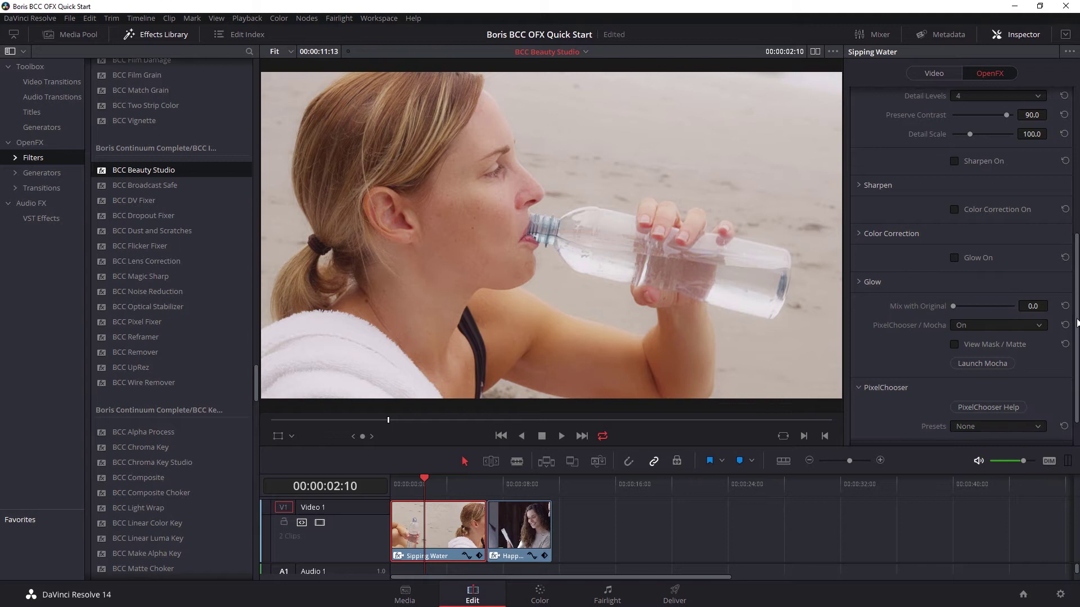
pyautogui.scroll(-2, 1077, 322)
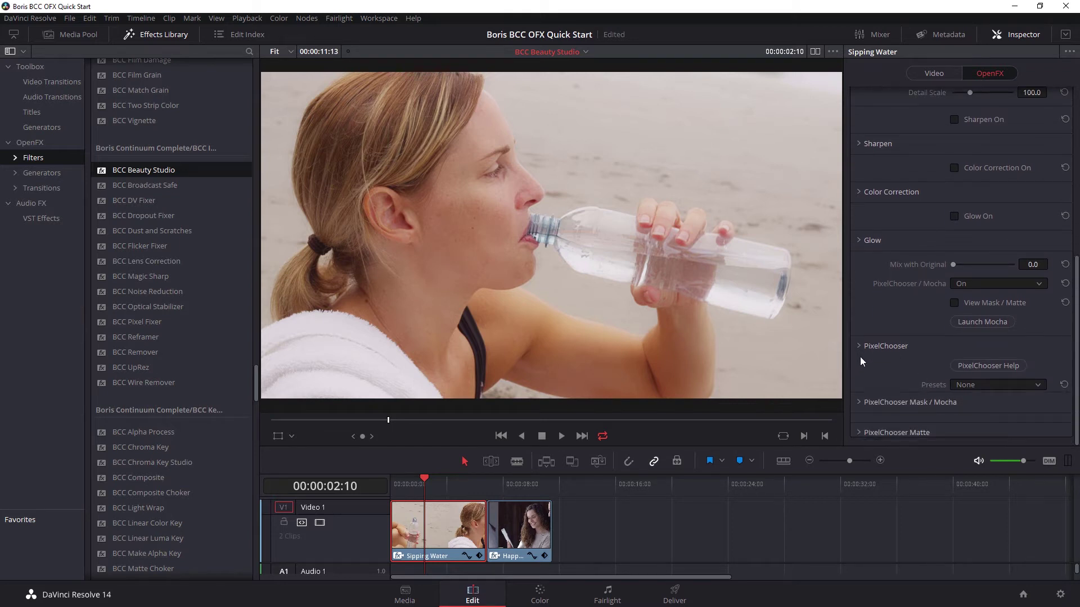
pyautogui.click(882, 346)
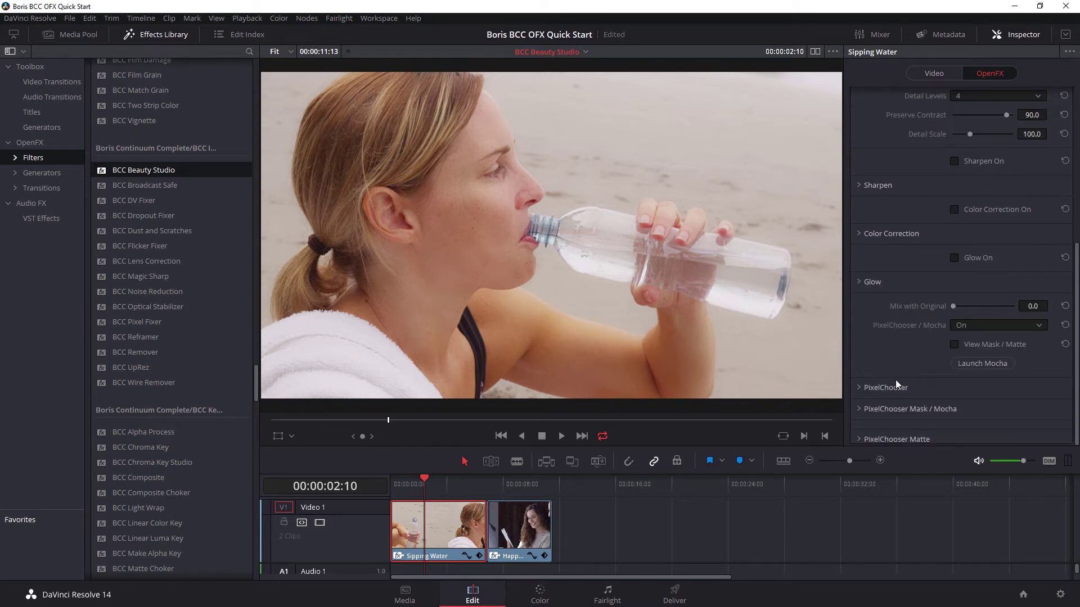
pyautogui.click(858, 439)
pyautogui.scroll(-6, 995, 338)
pyautogui.click(954, 198)
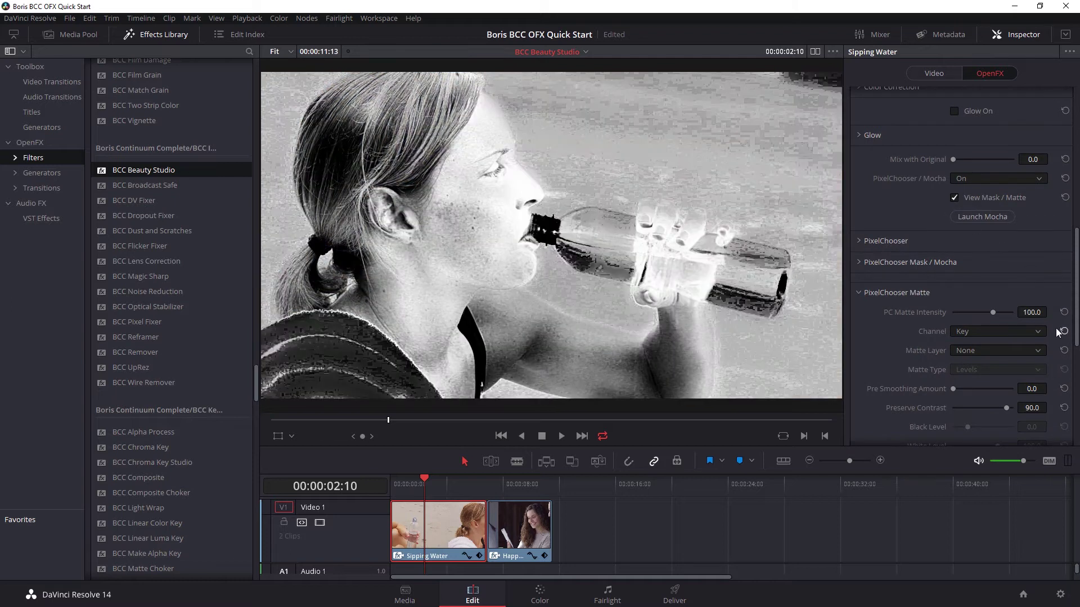
pyautogui.moveTo(1076, 325); pyautogui.dragTo(1070, 378)
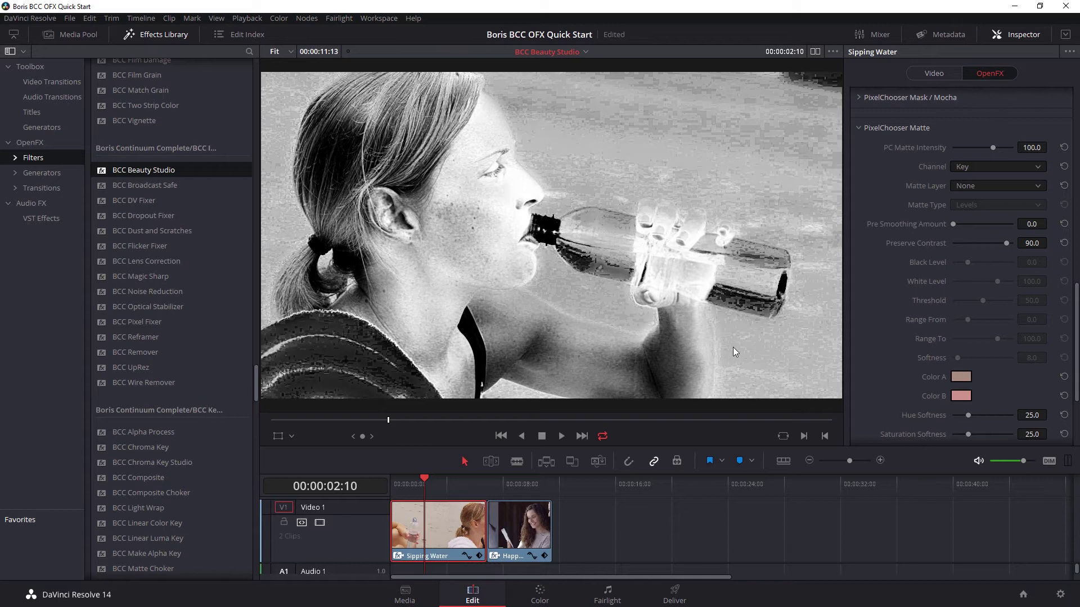
pyautogui.scroll(-3, 1064, 332)
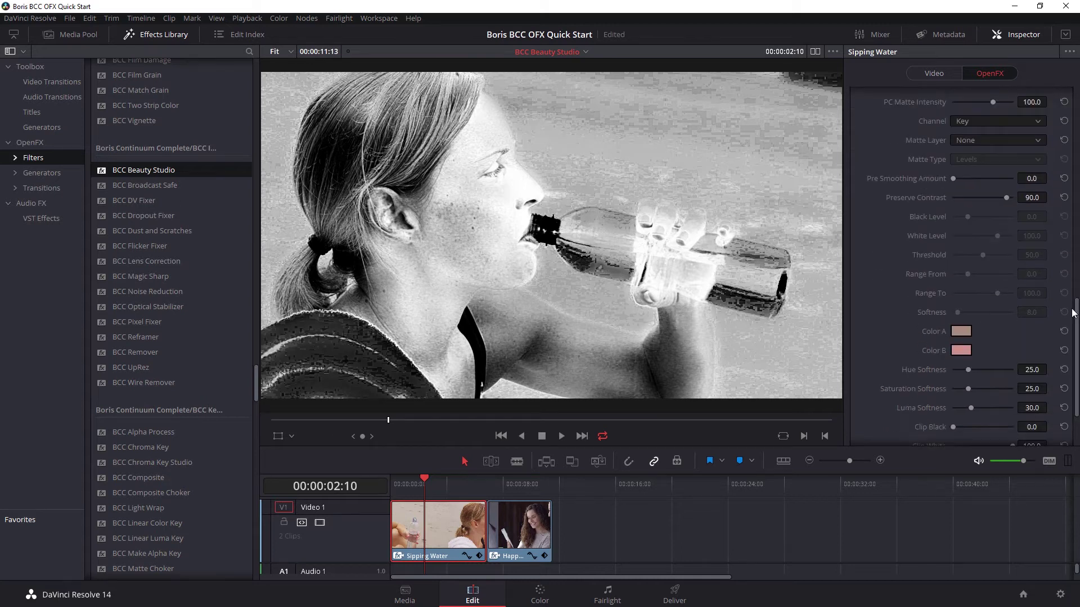
pyautogui.scroll(10, 1038, 224)
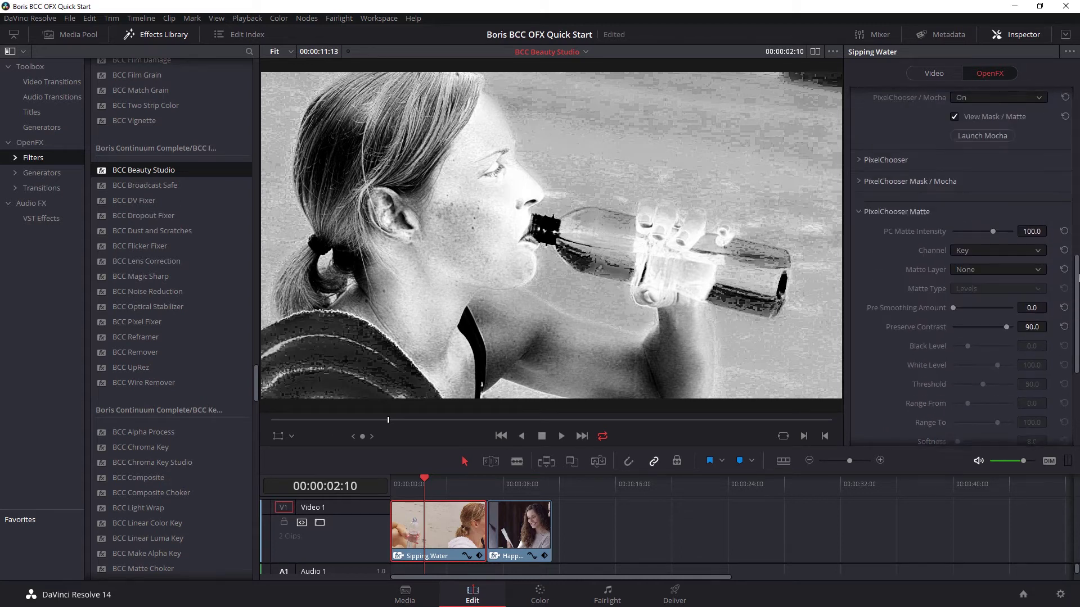
# Return the viewer to colour and sample the woman's face skin tone into Color B.
pyautogui.scroll(7, 1038, 224)
pyautogui.click(956, 224)
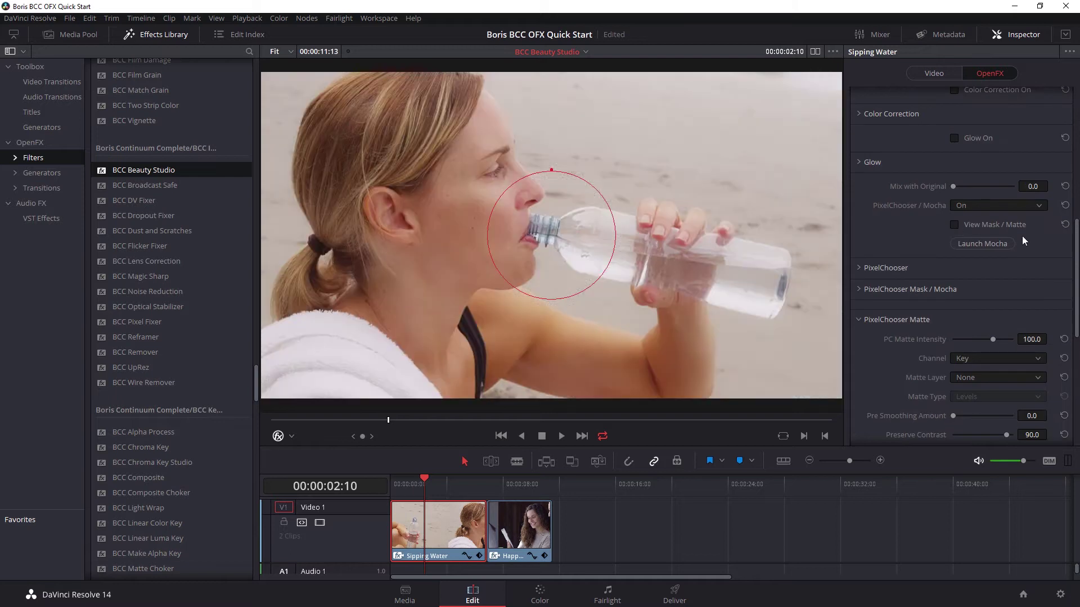
pyautogui.scroll(-5, 1077, 301)
pyautogui.scroll(-10, 1077, 301)
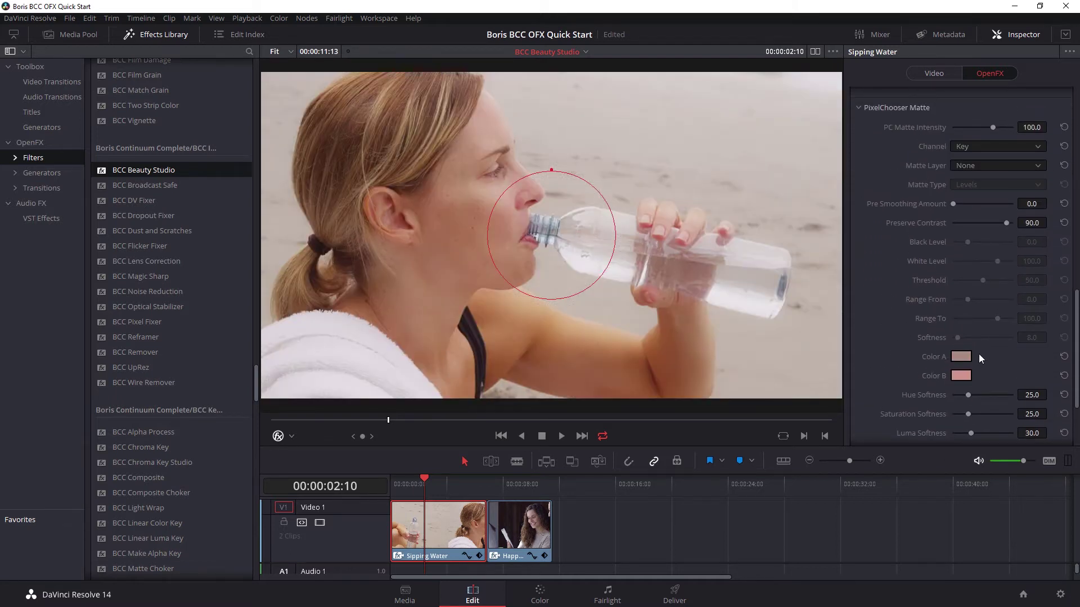
pyautogui.click(961, 375)
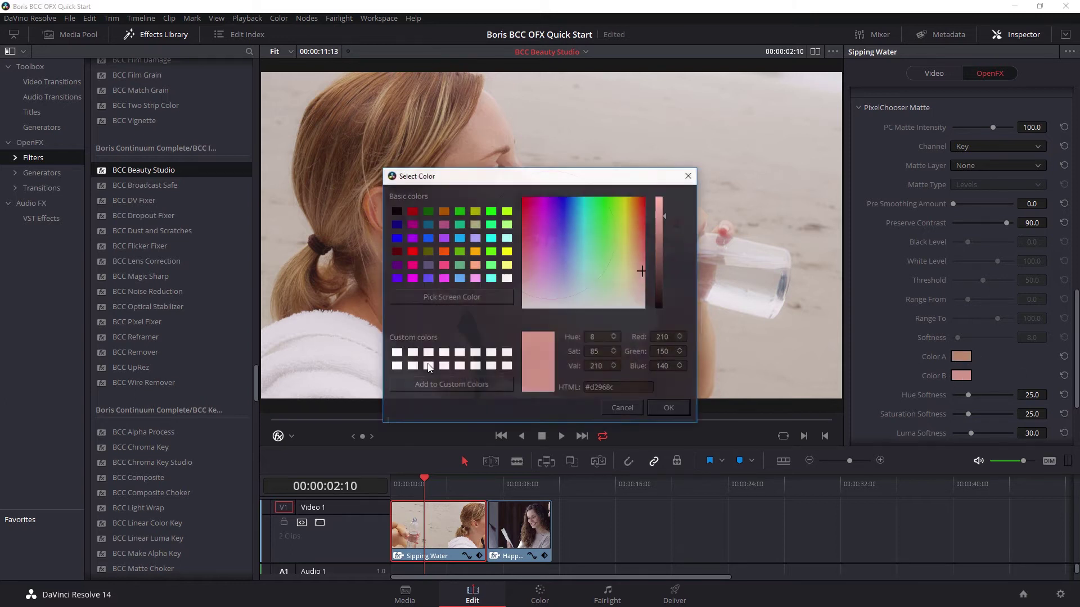
pyautogui.click(444, 297)
pyautogui.click(487, 119)
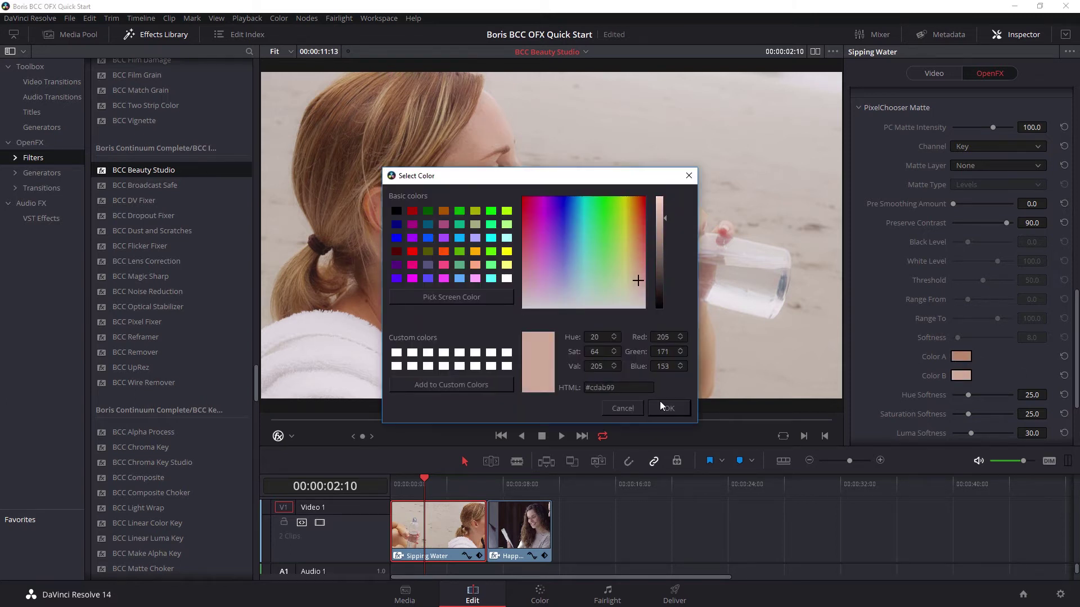
pyautogui.click(669, 408)
# Refine the key matte: Saturation Softness 5.7, Gamma 2.36, Choke -1.14, Blur 14.62.
pyautogui.scroll(5, 1070, 268)
pyautogui.scroll(6, 1070, 268)
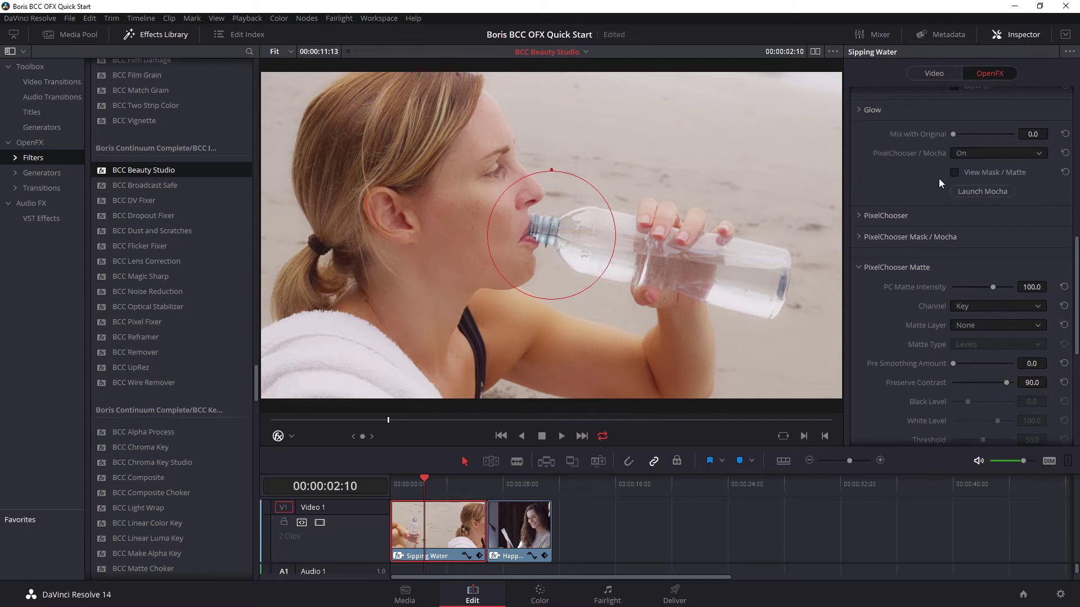
pyautogui.scroll(-18, 962, 282)
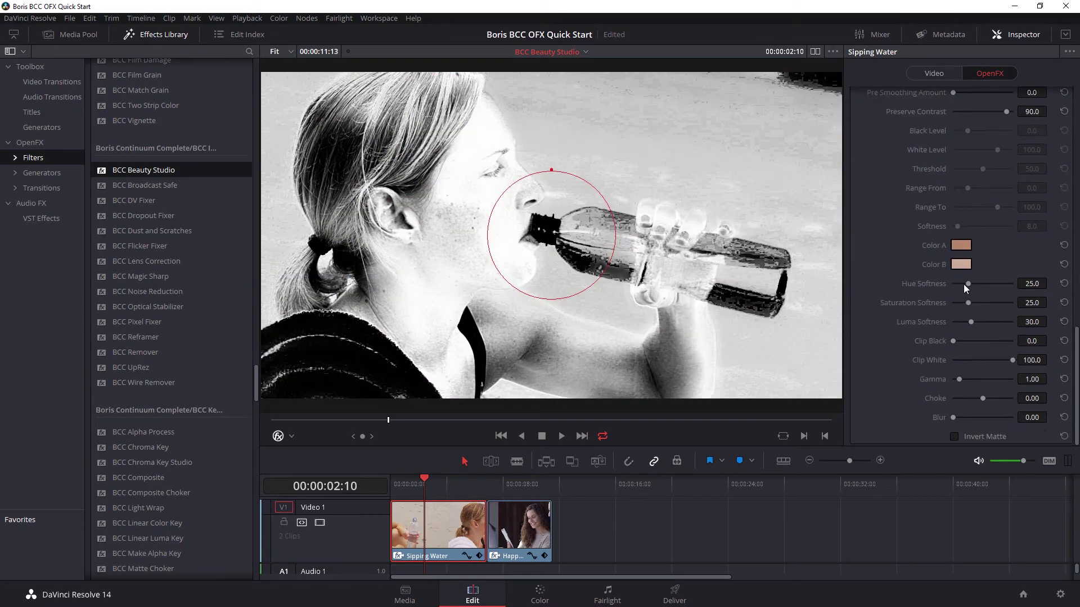
pyautogui.moveTo(963, 302); pyautogui.dragTo(968, 284)
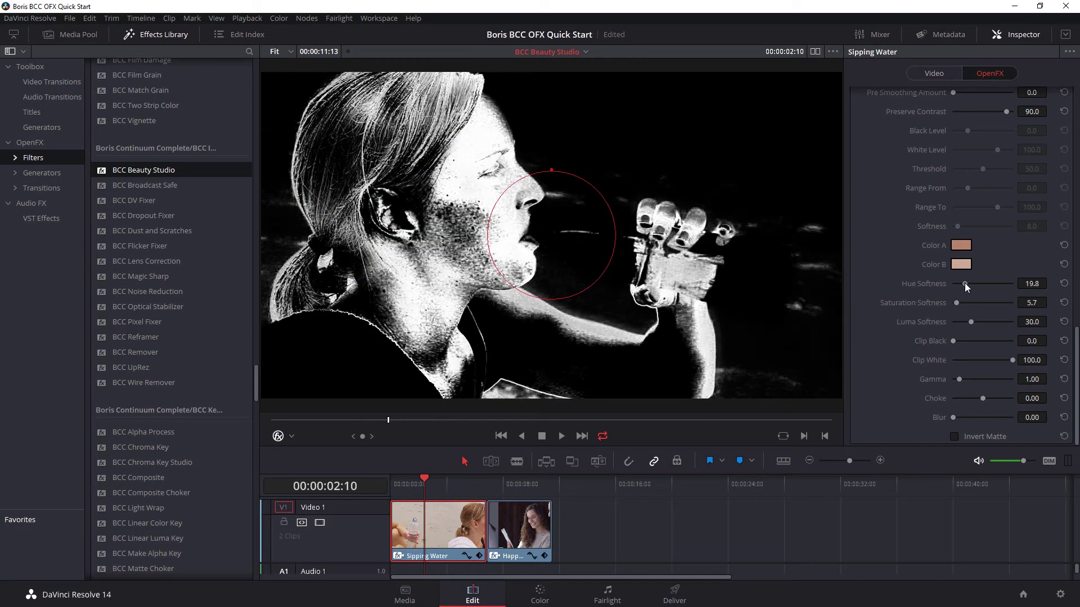
pyautogui.moveTo(971, 322); pyautogui.dragTo(961, 341)
pyautogui.moveTo(958, 379); pyautogui.dragTo(966, 379)
pyautogui.moveTo(953, 417); pyautogui.dragTo(978, 399)
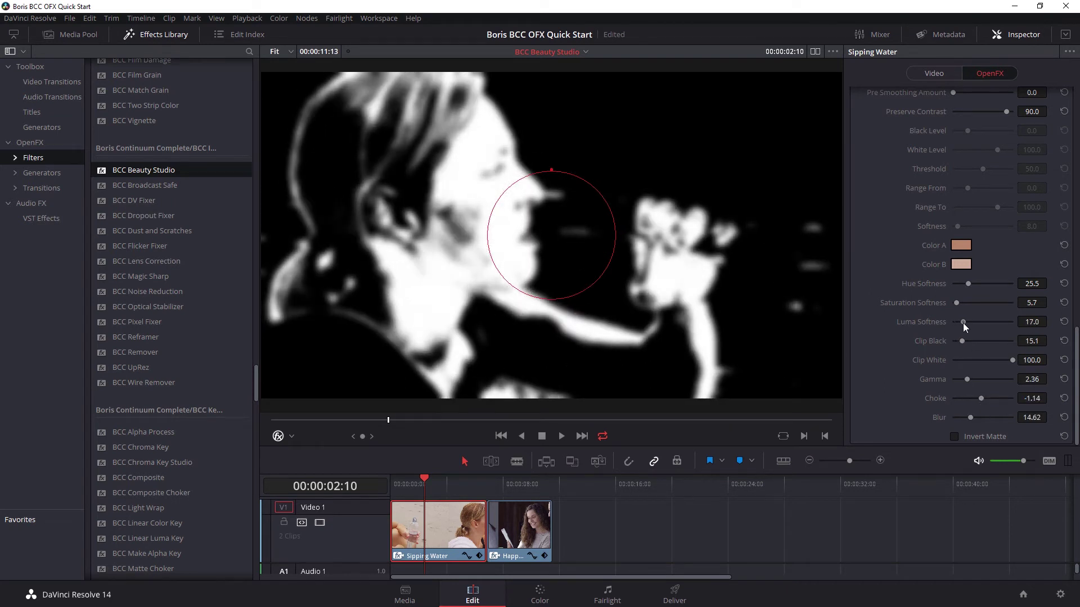
pyautogui.moveTo(962, 323); pyautogui.dragTo(957, 324)
pyautogui.moveTo(1076, 360); pyautogui.dragTo(1075, 242)
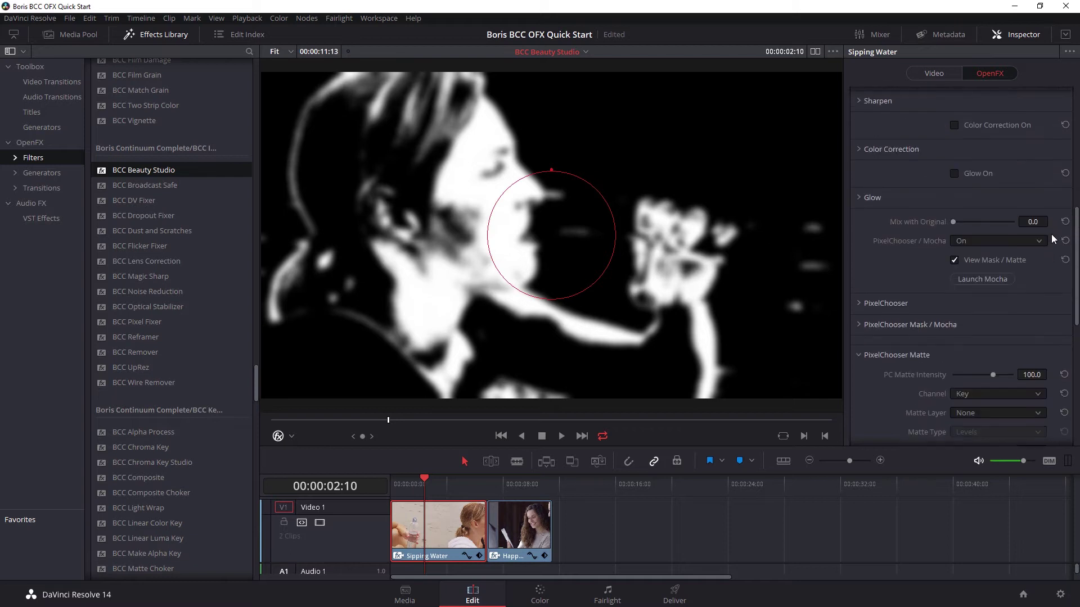
# Set Compare Mode to Side By Side with Wipe/Slide at 73.6 and hide the overlay.
pyautogui.scroll(10, 887, 212)
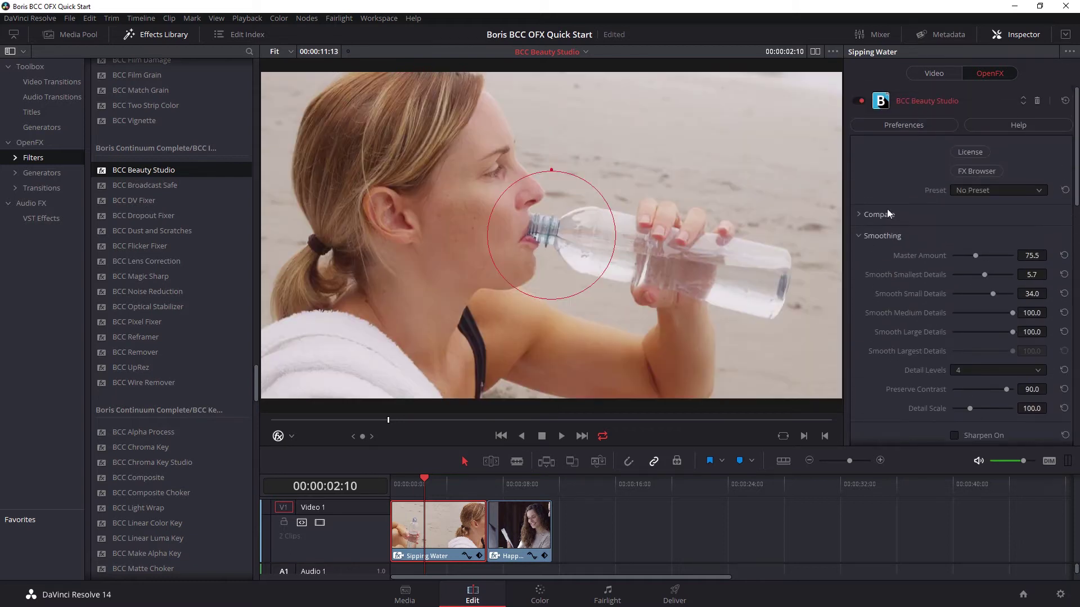
pyautogui.click(856, 216)
pyautogui.click(970, 235)
pyautogui.click(983, 264)
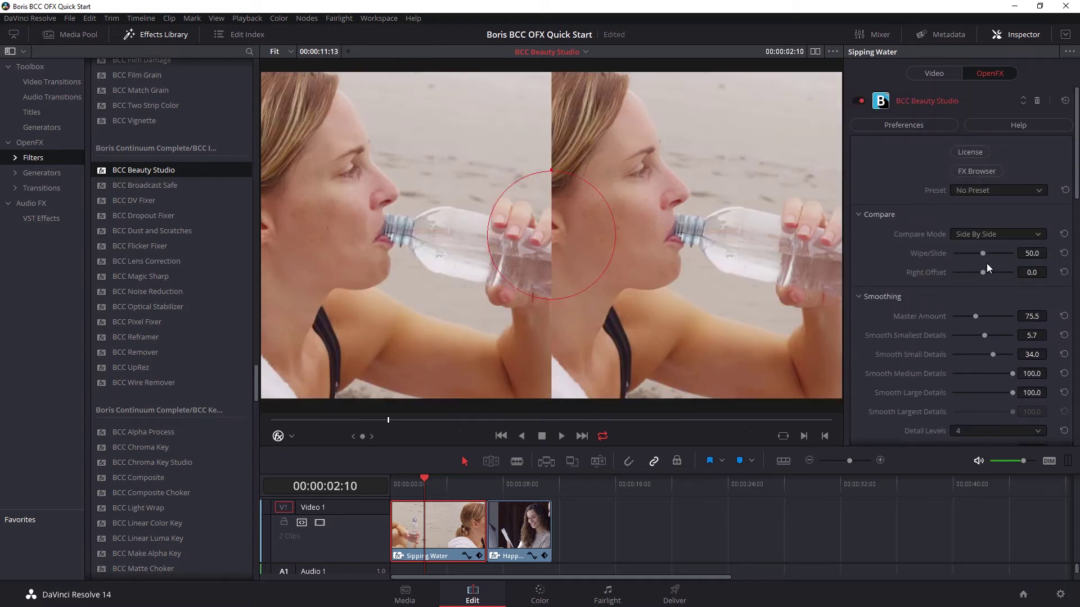
pyautogui.moveTo(982, 254); pyautogui.dragTo(996, 252)
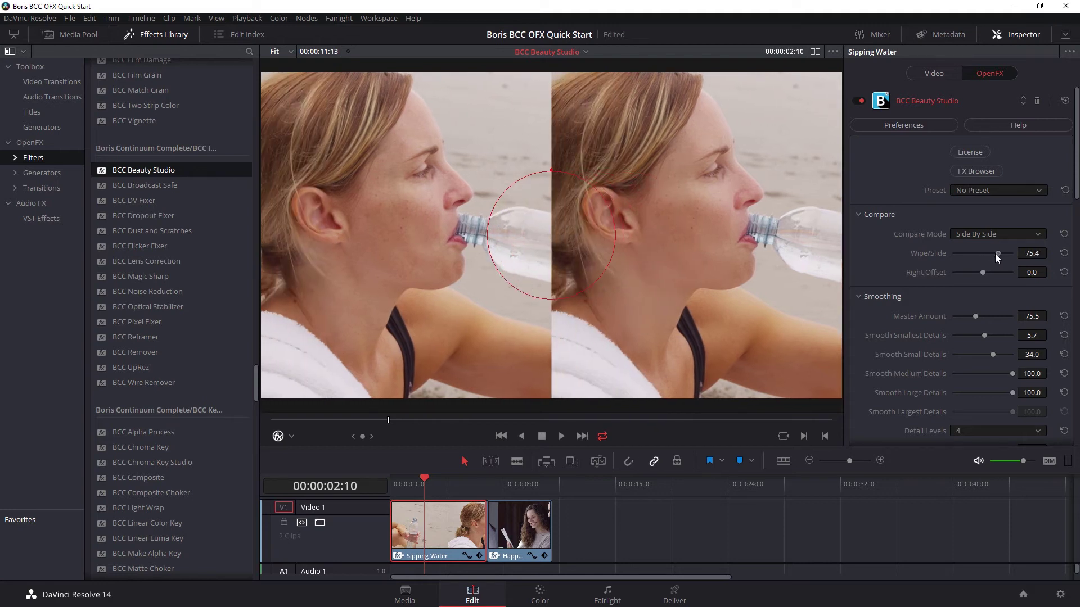
pyautogui.hotkey('shift', '`')
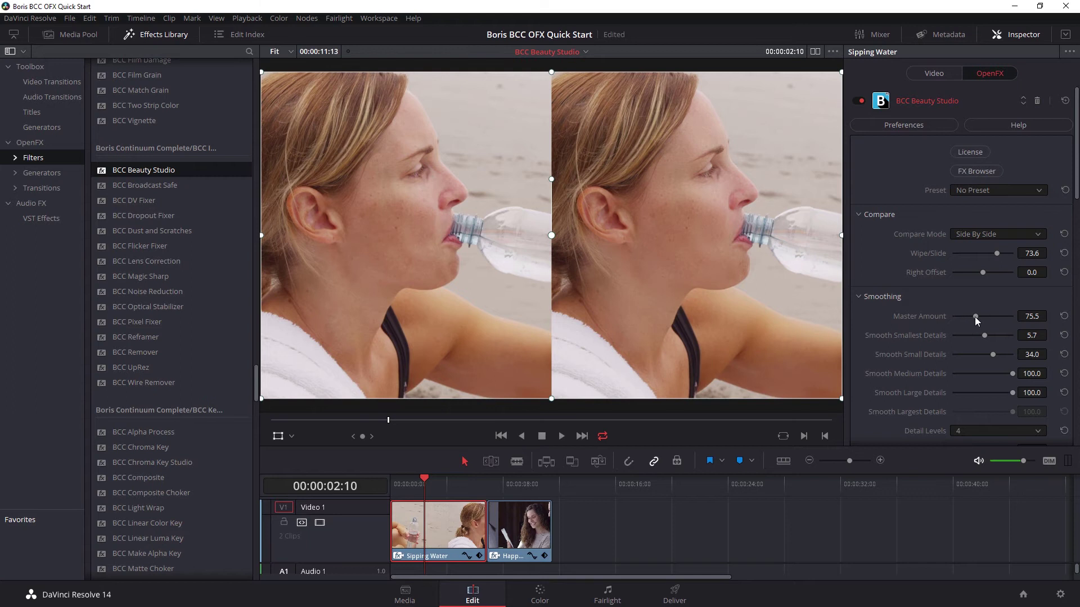
# Raise Master Amount to 88.7 and turn on Sharpen, showing its settings.
pyautogui.moveTo(975, 316); pyautogui.dragTo(979, 319)
pyautogui.moveTo(1075, 198); pyautogui.dragTo(1073, 241)
pyautogui.scroll(-2, 1072, 242)
pyautogui.click(953, 242)
pyautogui.click(857, 266)
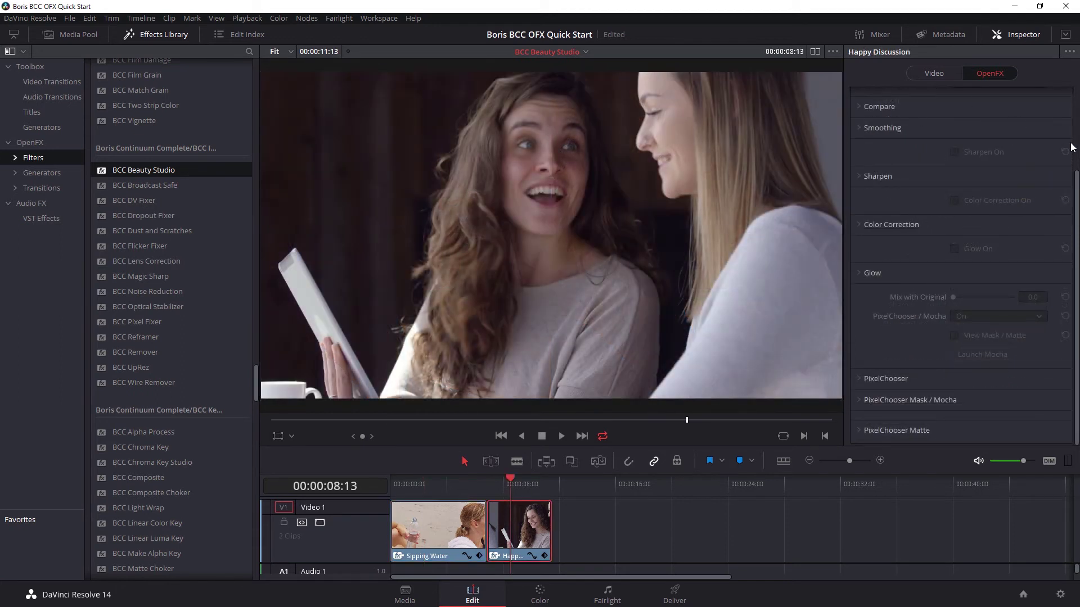
# Toggle Happy Discussion's Beauty Studio effect off and back on to compare.
pyautogui.scroll(2, 906, 129)
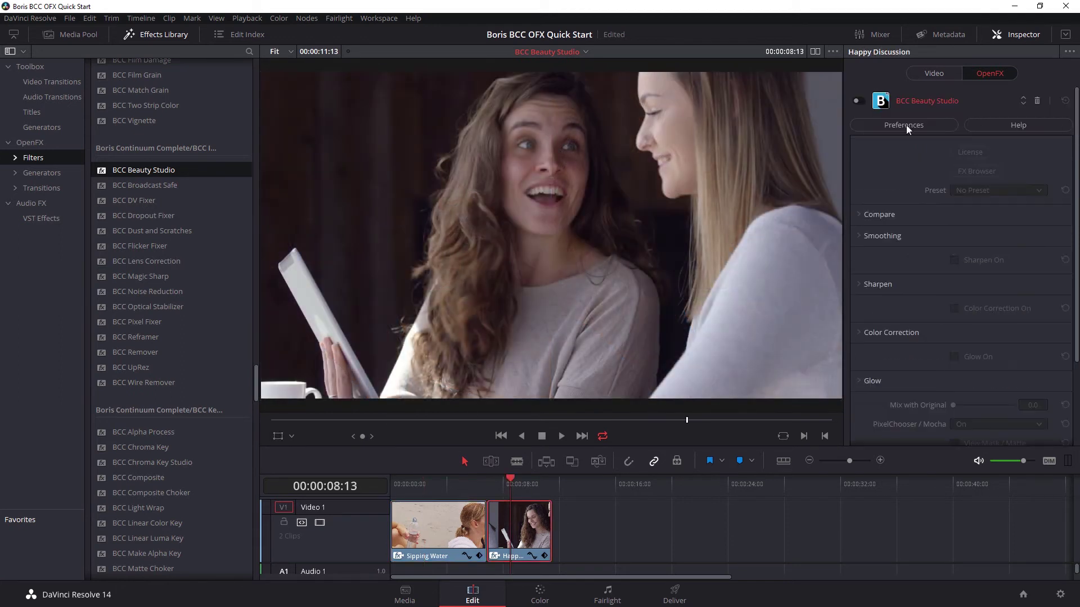
pyautogui.click(856, 101)
pyautogui.click(857, 100)
pyautogui.click(858, 100)
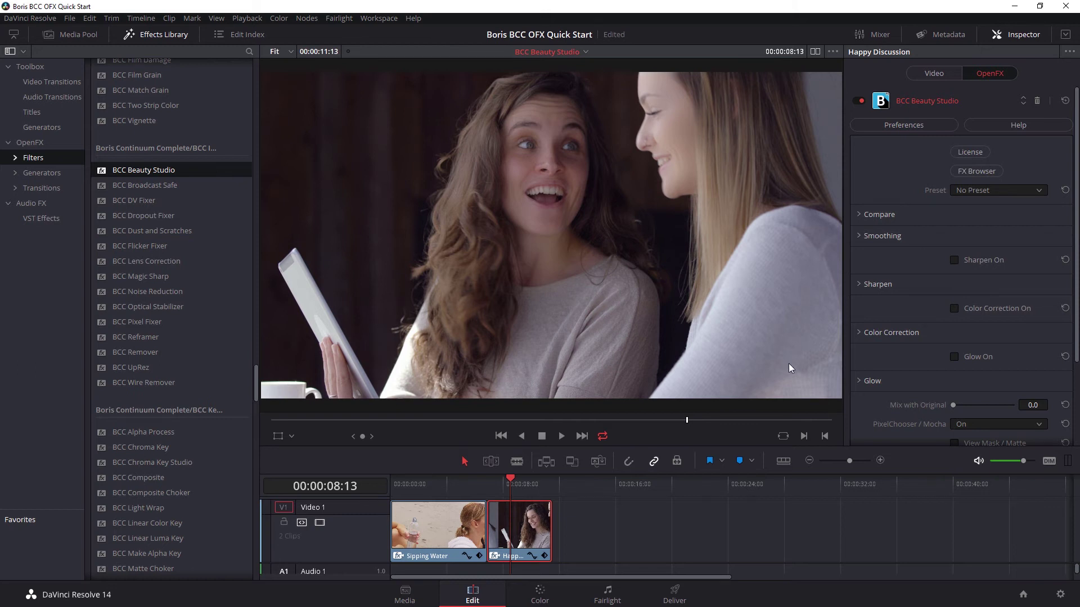
# Turn on View Mask / Matte, leaving the mask Shape set to Off.
pyautogui.scroll(-3, 916, 248)
pyautogui.click(975, 339)
pyautogui.scroll(-10, 976, 288)
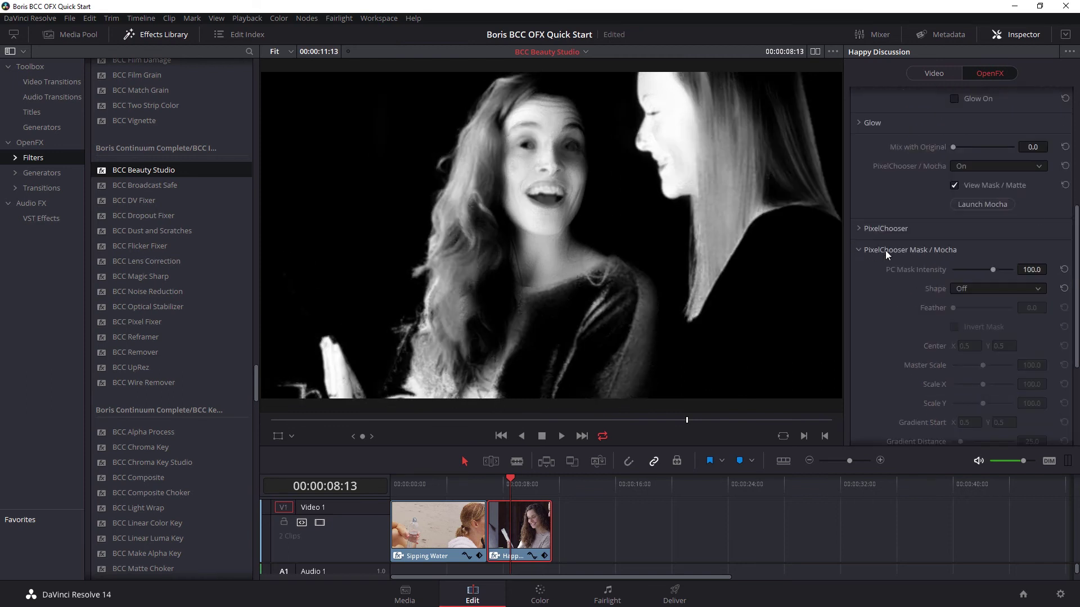
pyautogui.click(972, 289)
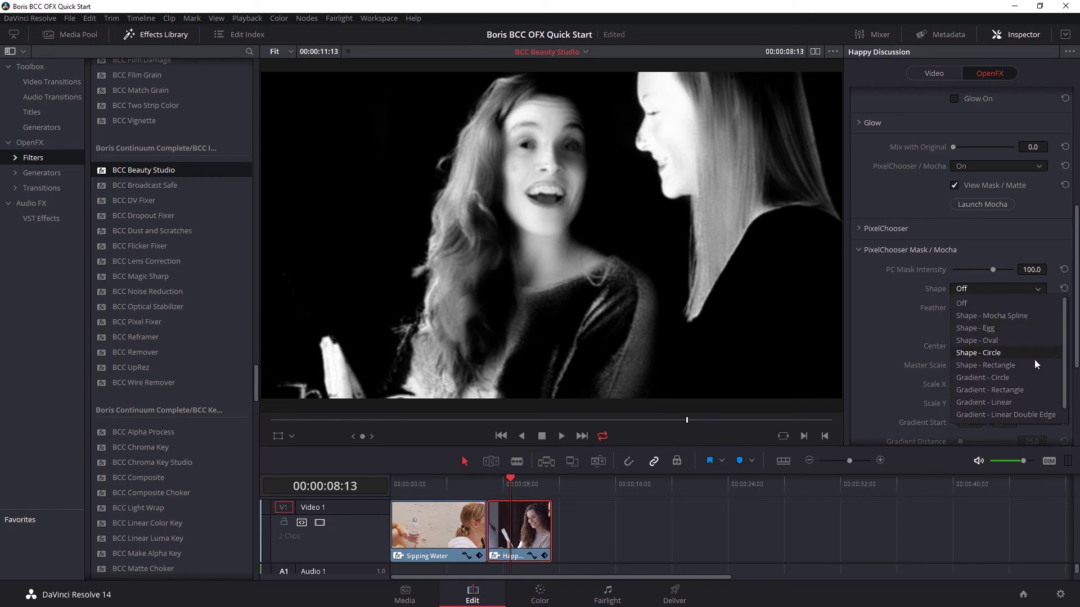
pyautogui.click(962, 303)
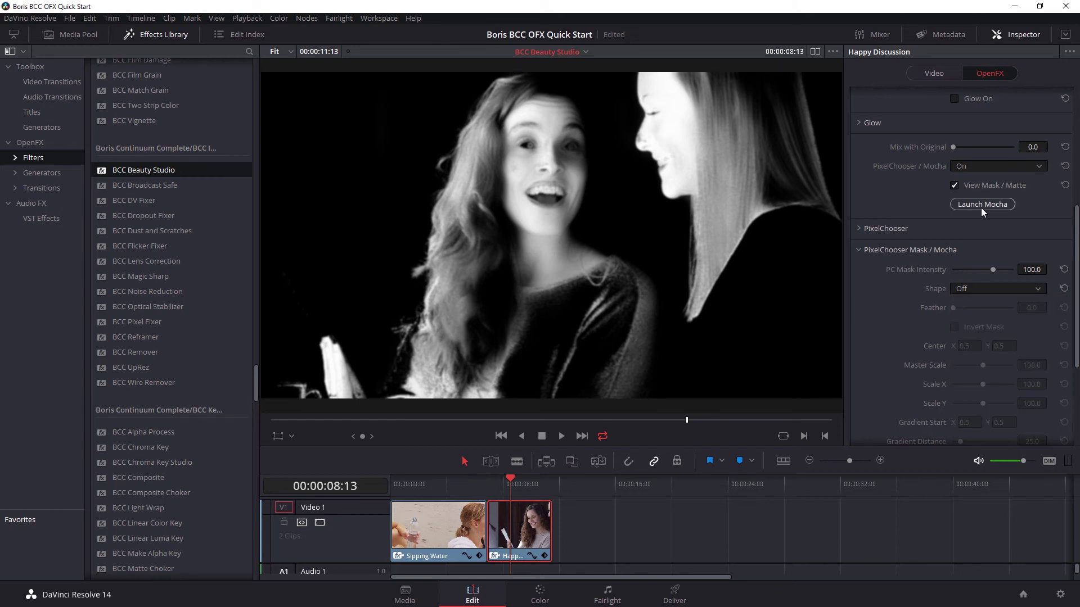
# In Mocha, name the mask layer Face, check the Face and Neck tracking, and exit to Resolve.
pyautogui.click(976, 205)
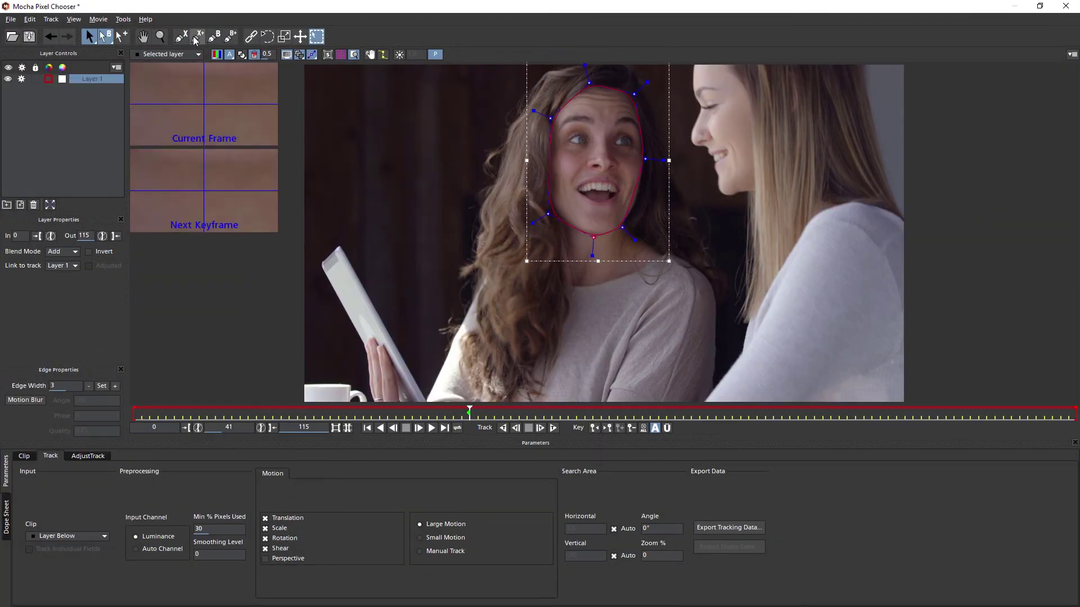
pyautogui.doubleClick(90, 79)
pyautogui.write('Fad')
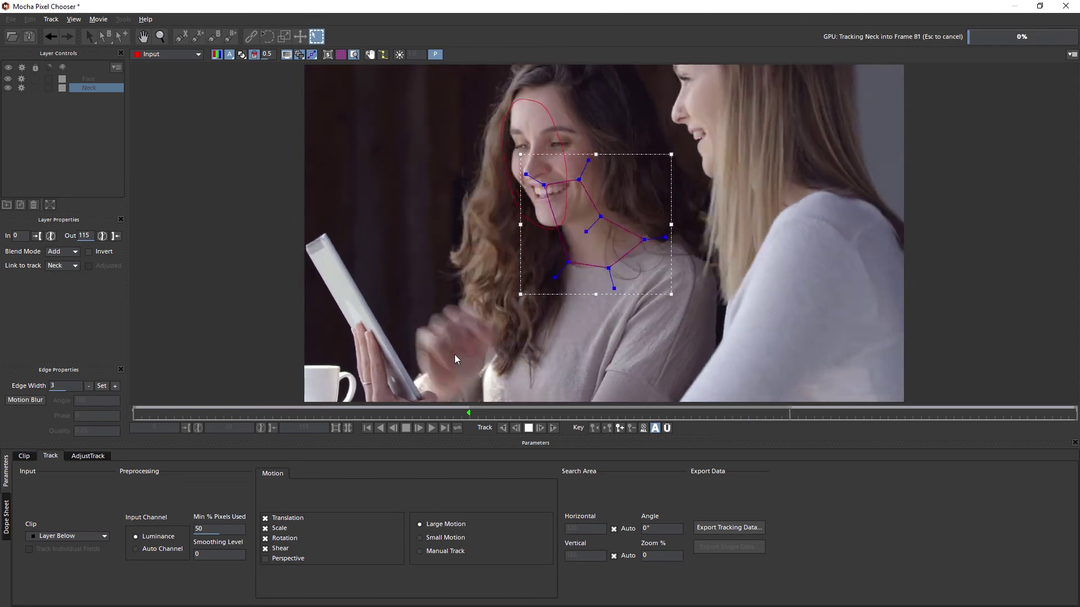
pyautogui.moveTo(469, 414); pyautogui.dragTo(133, 412)
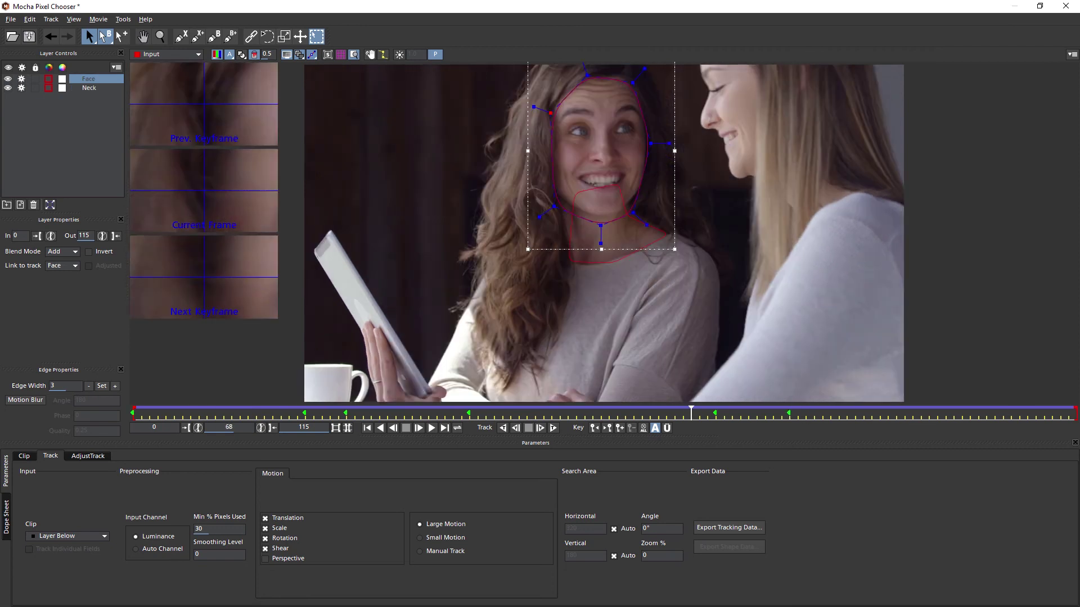
pyautogui.click(10, 19)
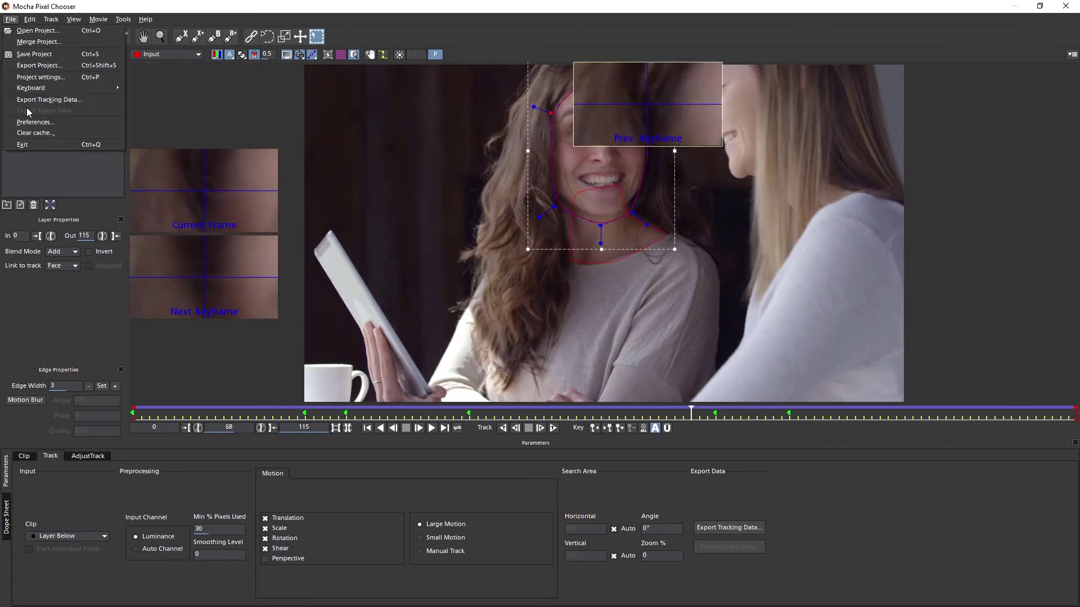
pyautogui.click(49, 146)
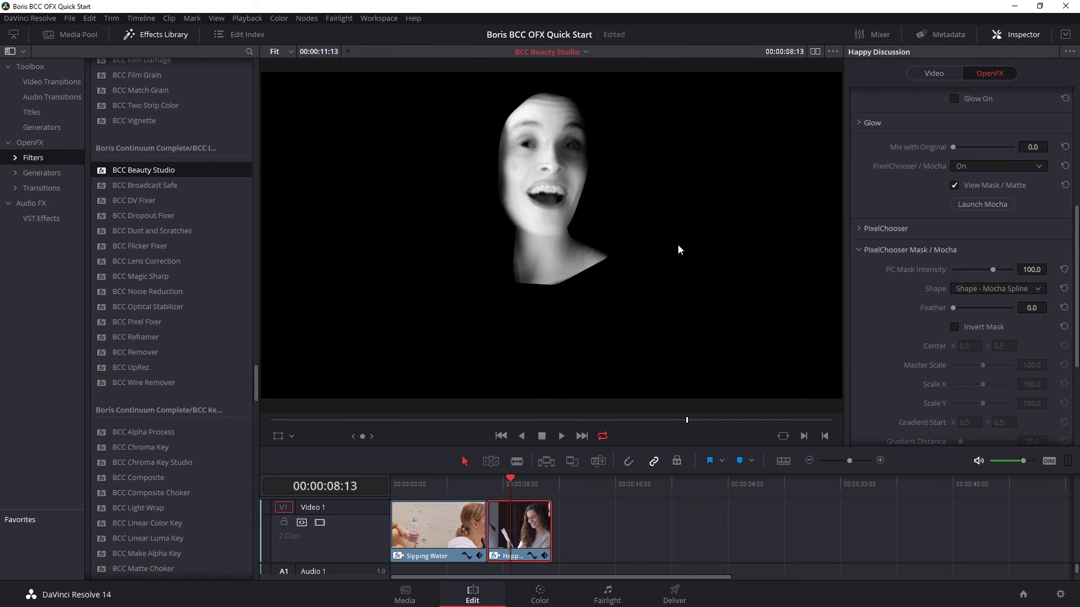
# Feather the face mask to 18.8, hide the matte, and enable Color Correction.
pyautogui.moveTo(953, 309); pyautogui.dragTo(955, 308)
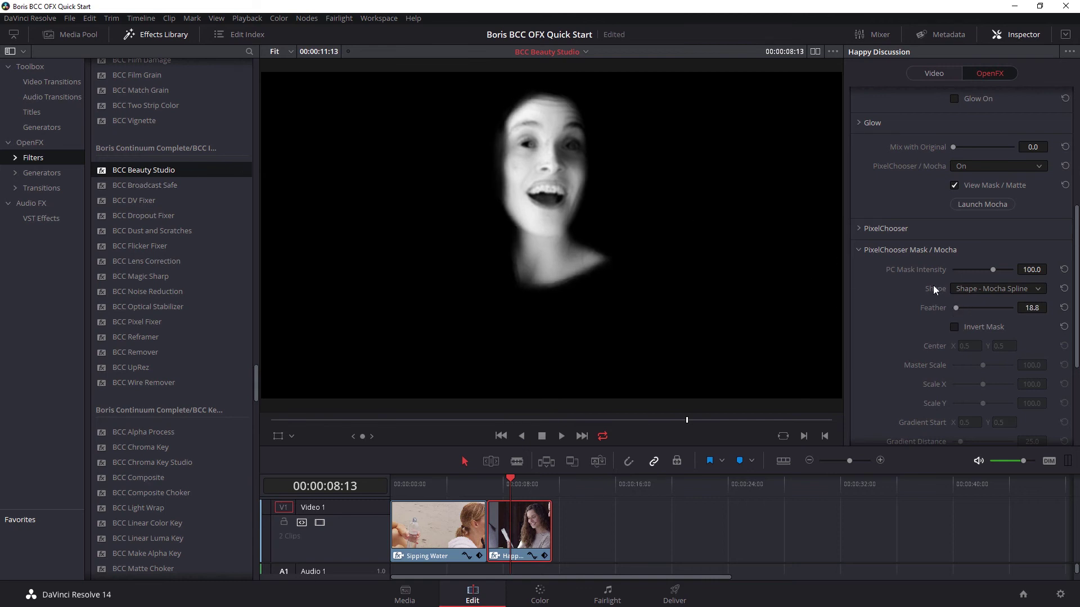
pyautogui.click(969, 187)
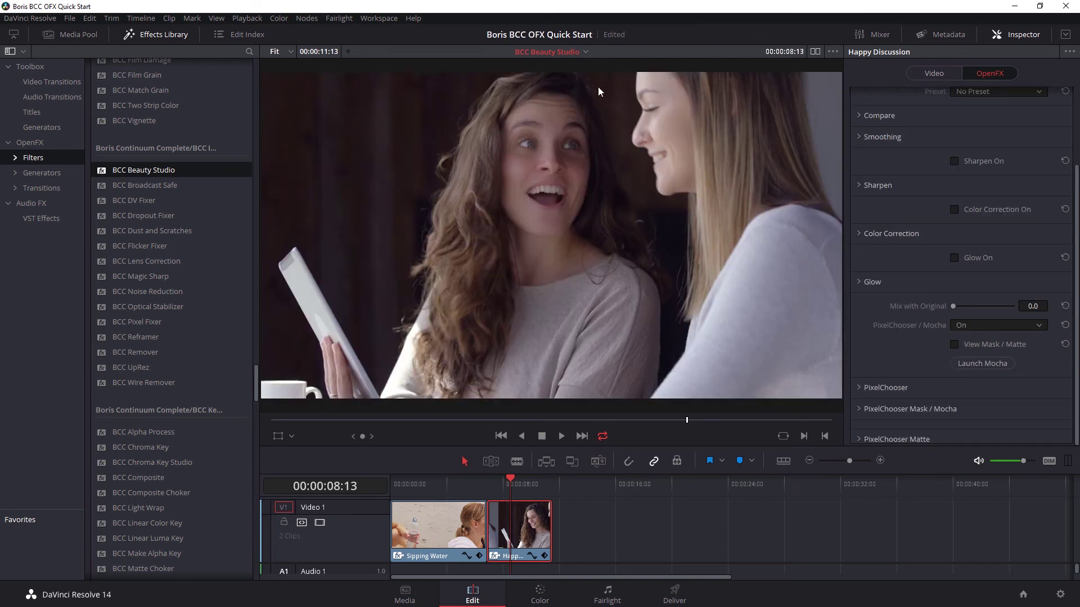
pyautogui.click(864, 234)
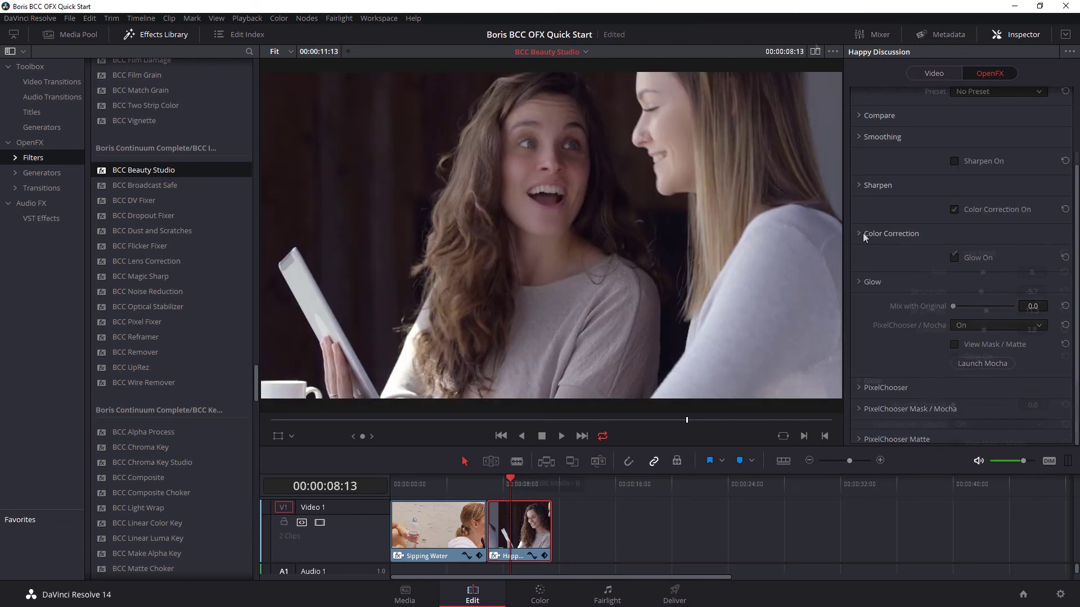
# Set Compare Mode to Side By Side and scrub the Happy Discussion clip to review.
pyautogui.click(859, 115)
pyautogui.click(961, 137)
pyautogui.click(964, 162)
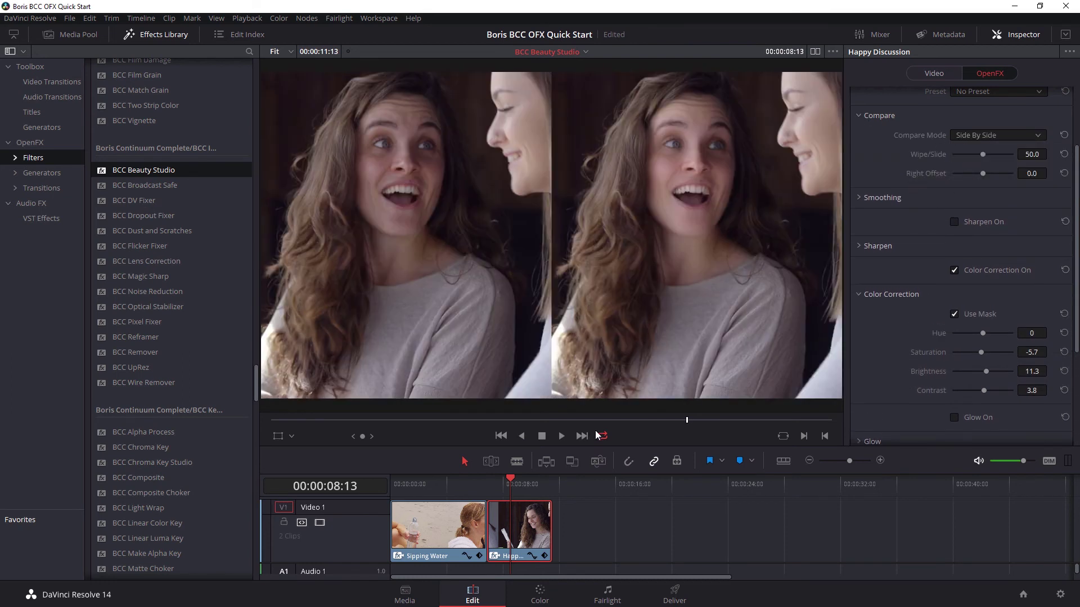
pyautogui.moveTo(697, 420)
pyautogui.mouseDown()
pyautogui.moveTo(720, 421)
pyautogui.moveTo(647, 423)
pyautogui.moveTo(665, 426)
pyautogui.mouseUp()
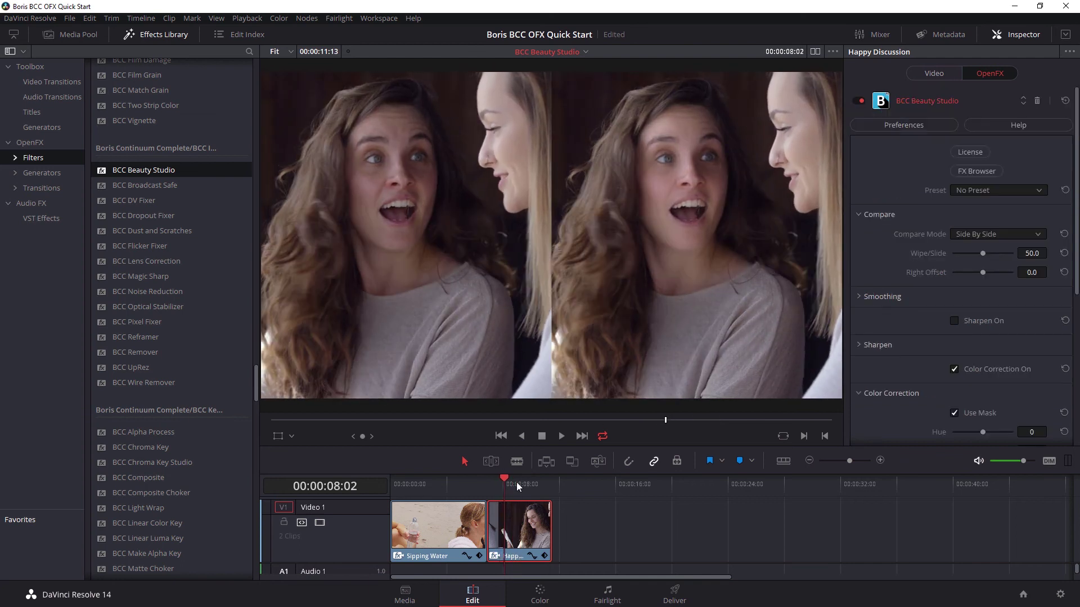